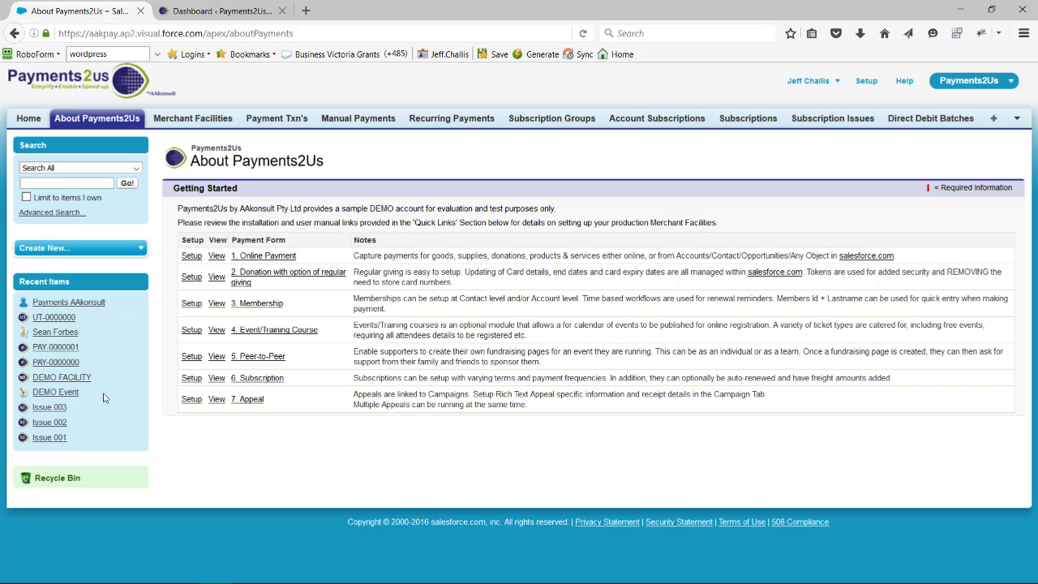
- Start a new record in URL Tokens
left_click(1015, 120)
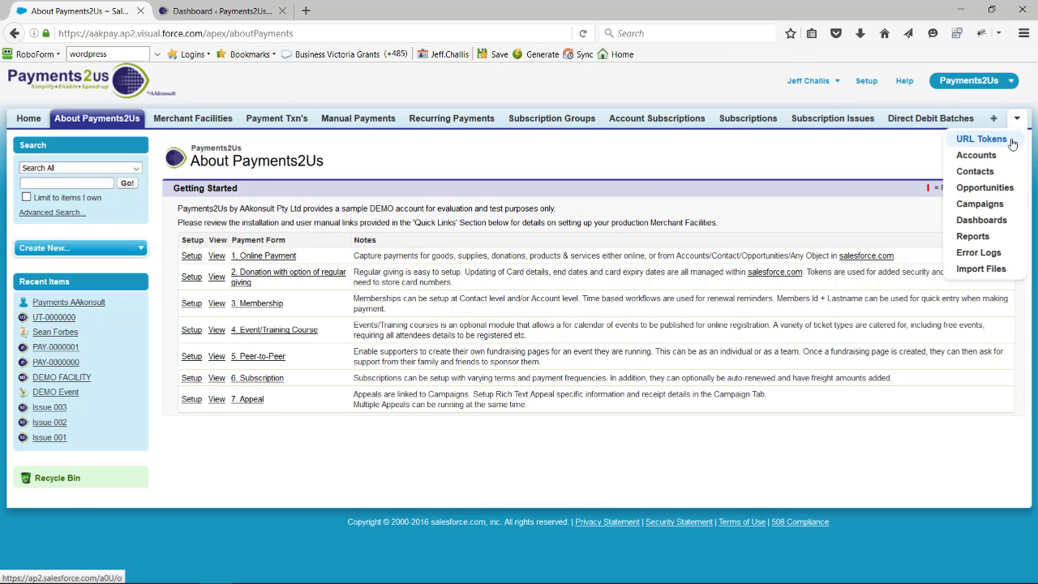
left_click(1011, 140)
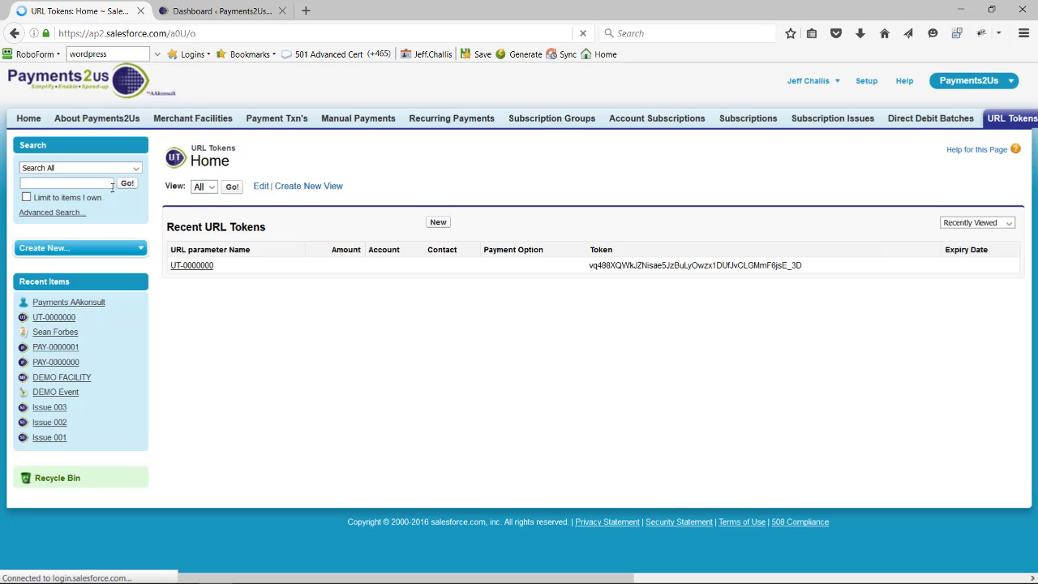
left_click(94, 248)
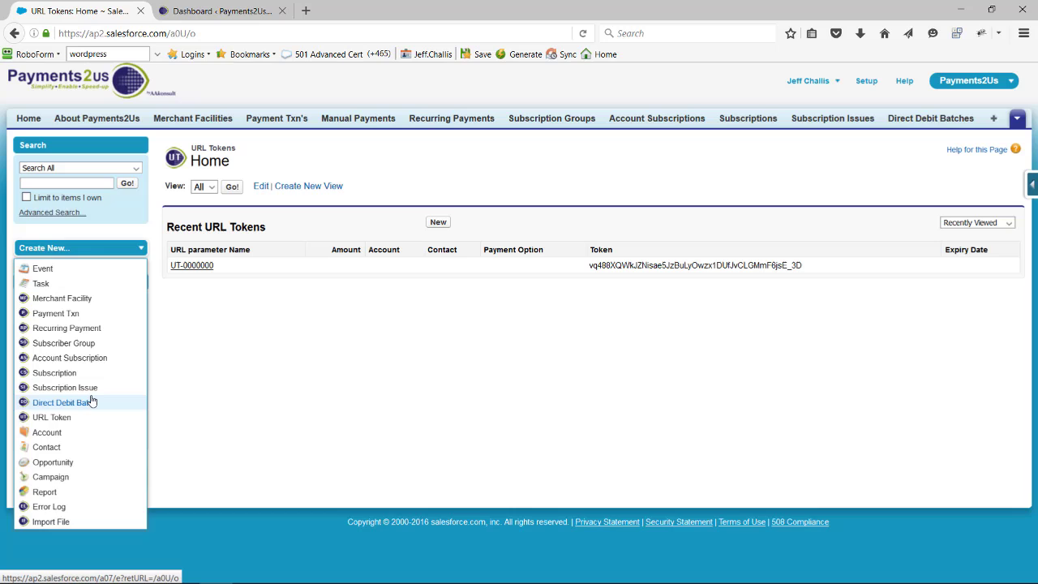
left_click(438, 226)
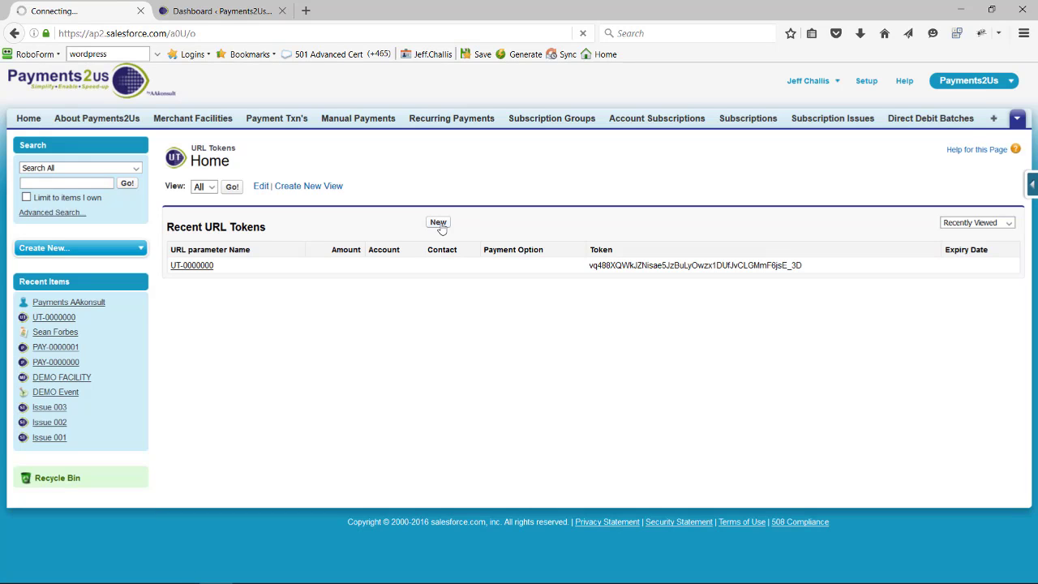
- Enter "Main form" as the short description of the new URL token
left_click(364, 241)
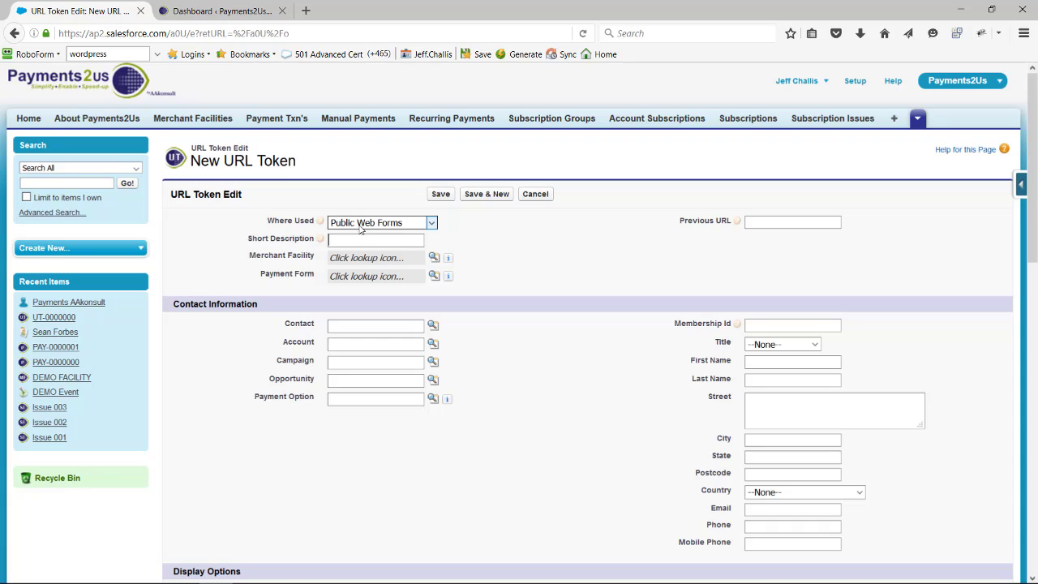
left_click(350, 235)
type("M")
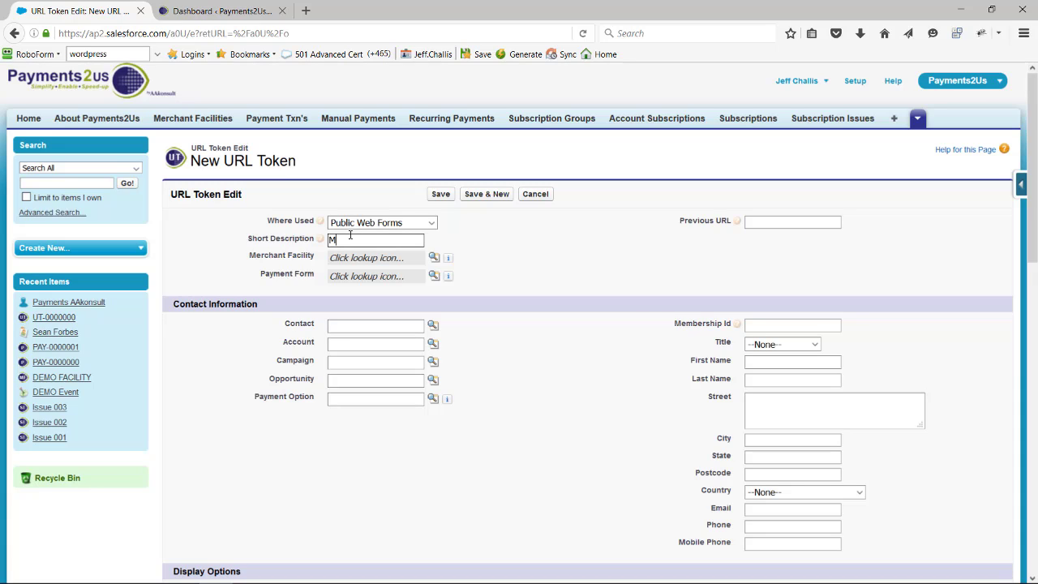
type("ain form")
key("Tab")
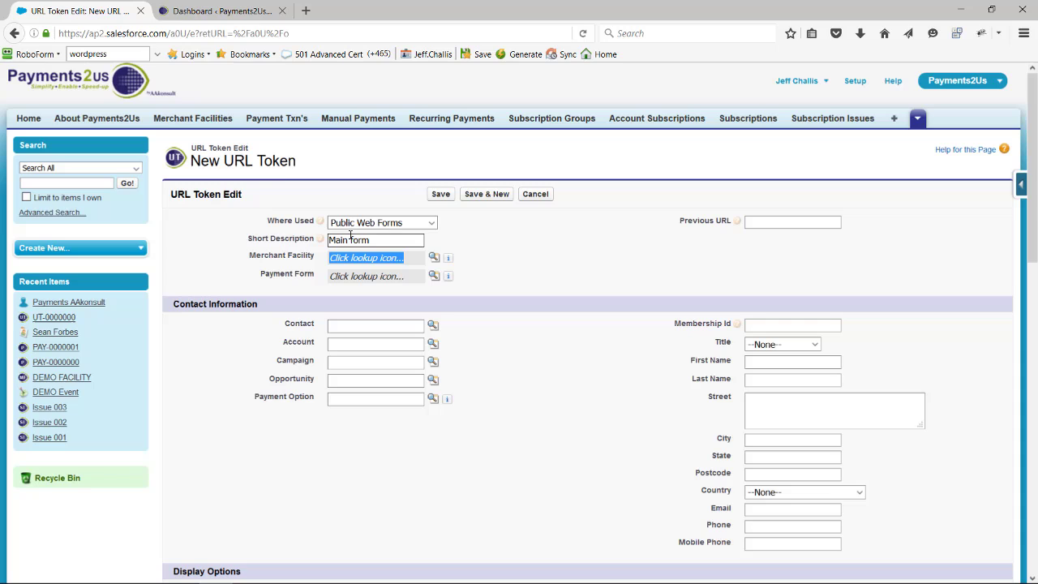
- Look up and assign DEMO FACILITY as the merchant facility and "1. Online Payment" as the payment form
left_click(434, 257)
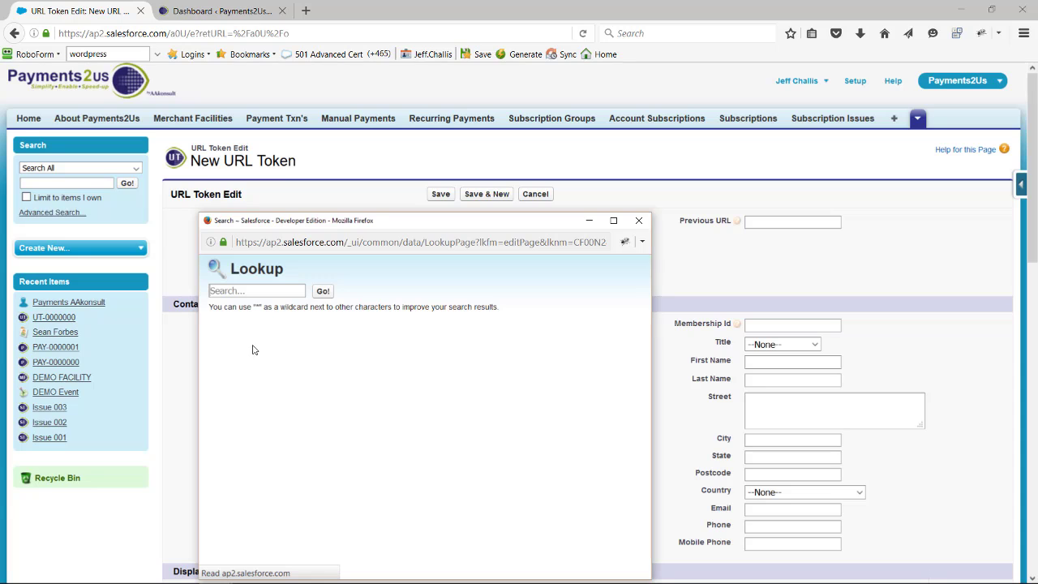
left_click(244, 389)
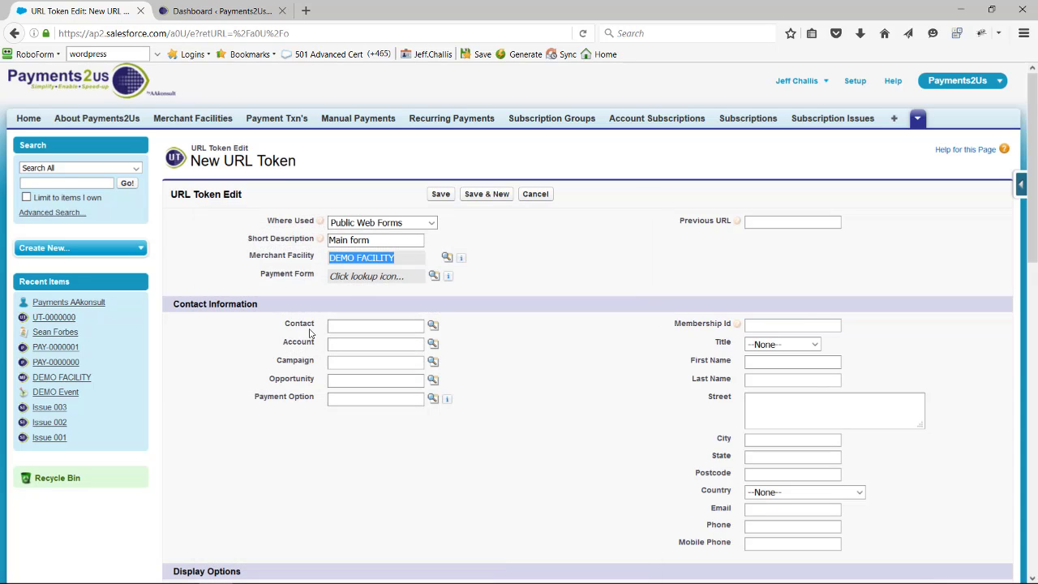
left_click(432, 276)
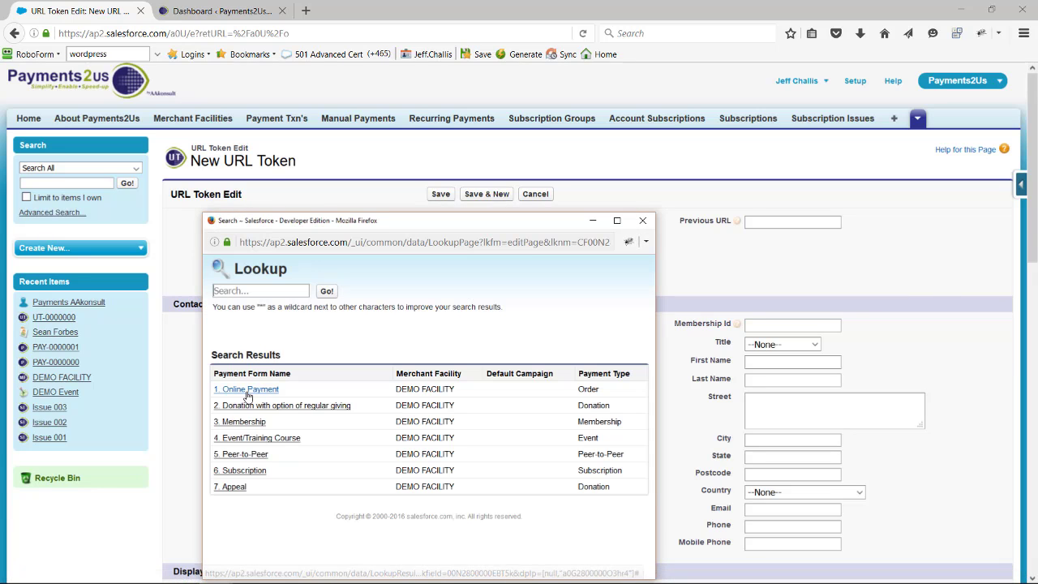
left_click(248, 392)
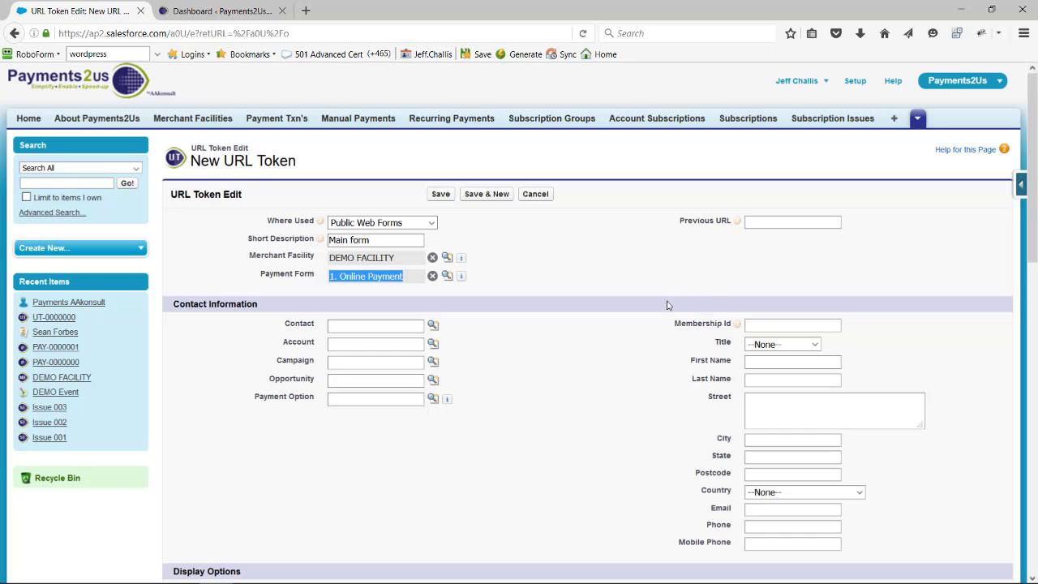
- Save the new URL token record
scroll(661, 369, "down", 1)
scroll(660, 369, "down", 3)
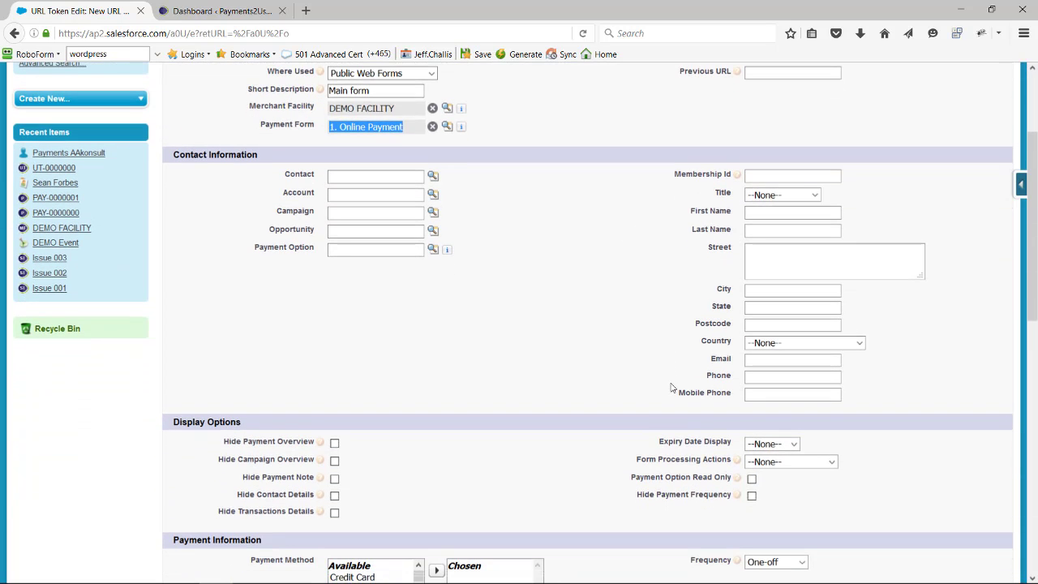
scroll(671, 388, "up", 3)
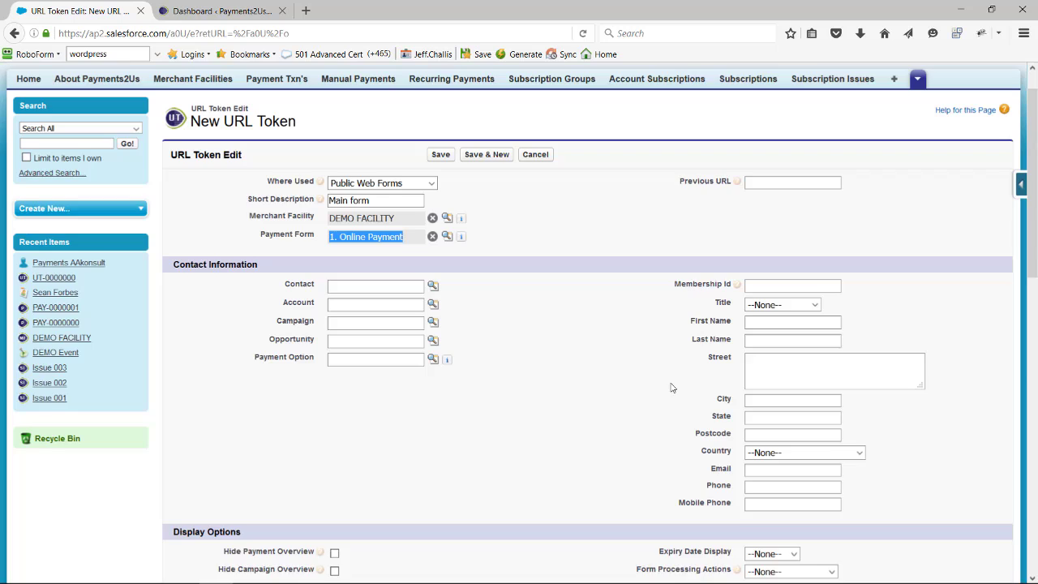
left_click(441, 194)
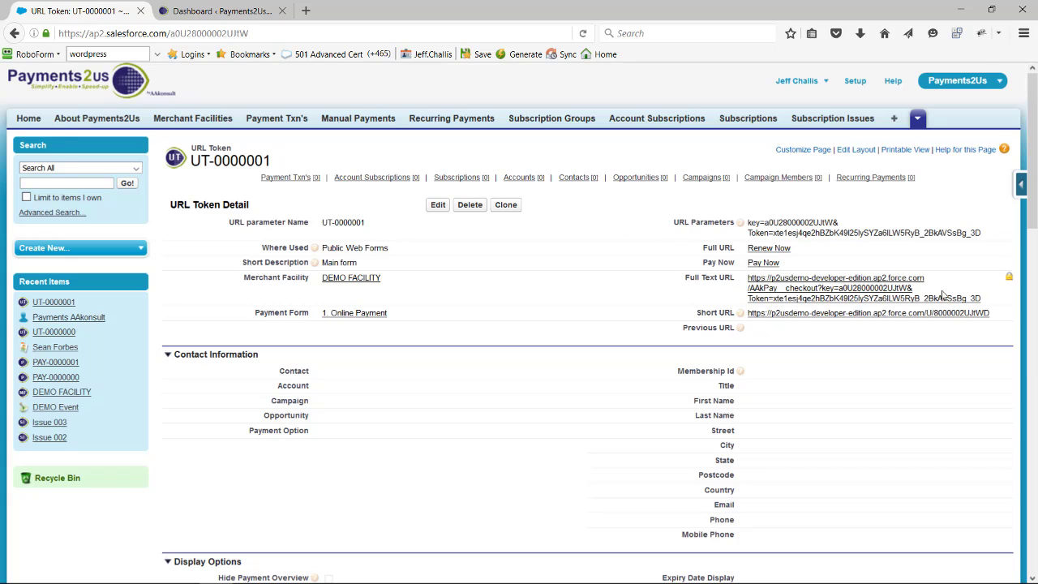
- Copy the complete Full Text URL of the saved URL token
left_click_drag(991, 300, 738, 279)
right_click(788, 290)
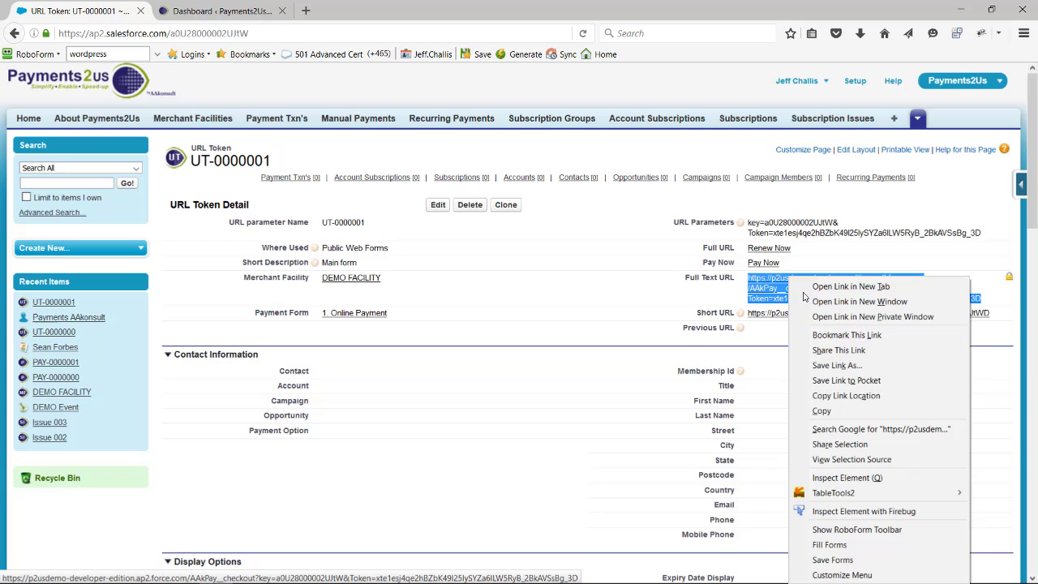
left_click(821, 411)
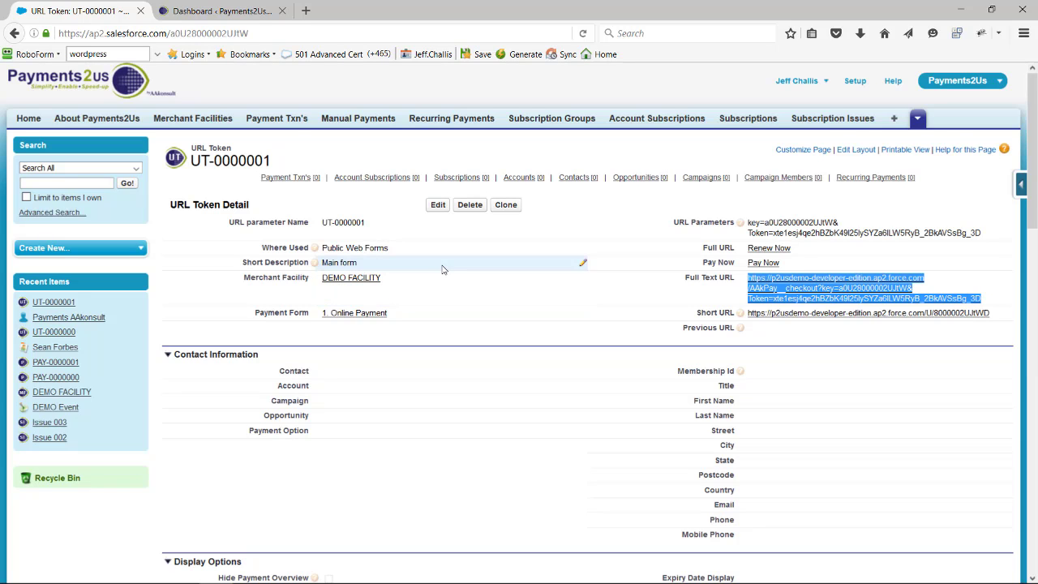
- Switch to the WordPress dashboard and add a new page titled "Payments"
left_click(192, 14)
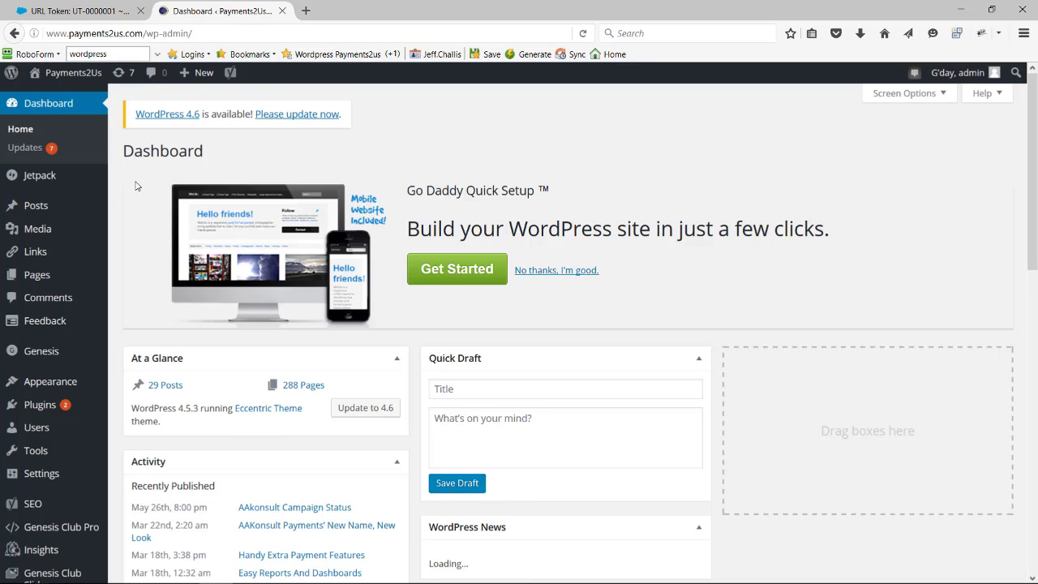
left_click(35, 279)
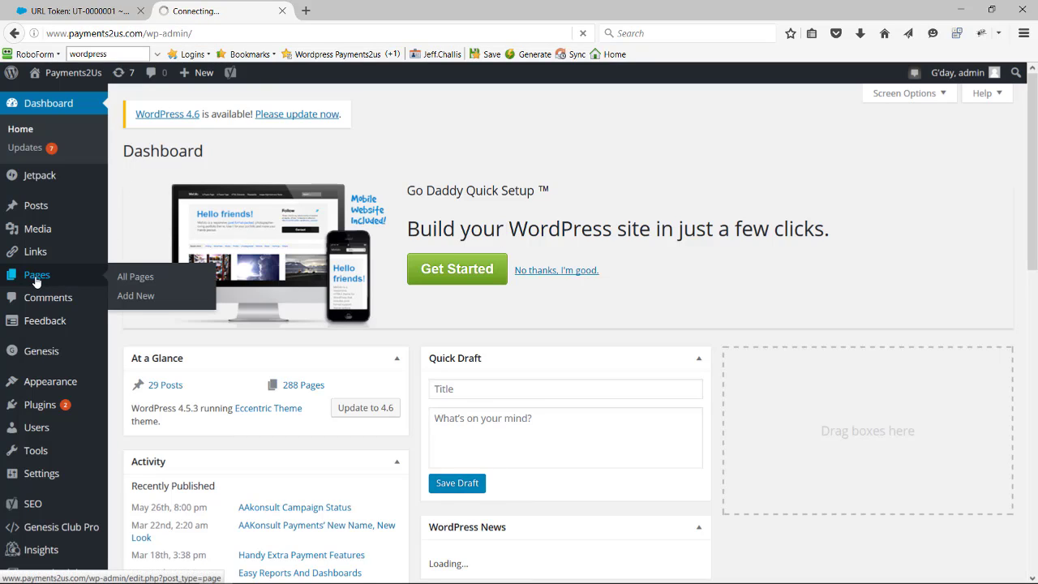
left_click(141, 297)
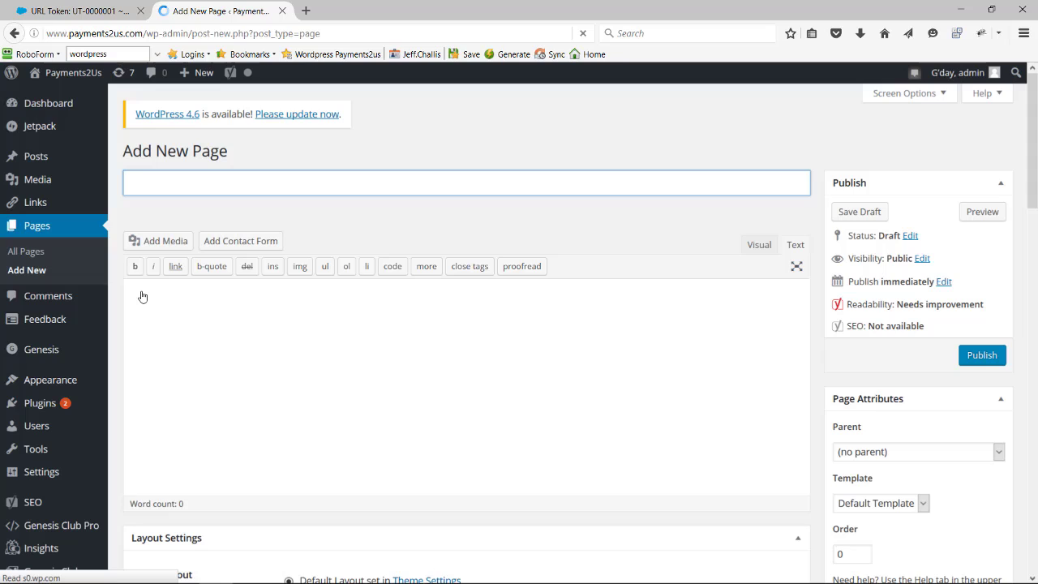
type("Payments")
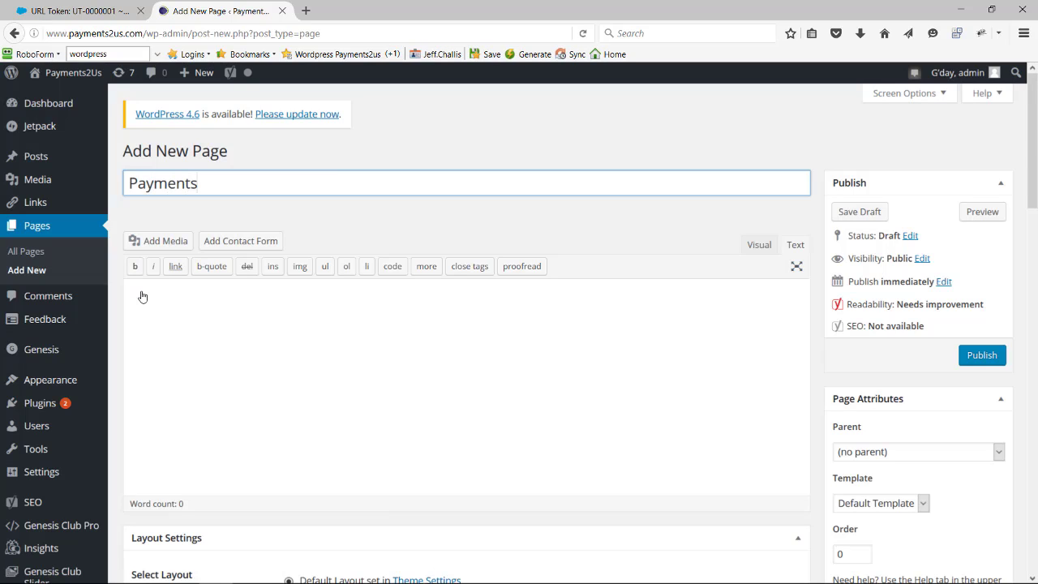
- In the page body's Text mode, begin an iframe tag and paste the copied URL with its token as the quoted src
left_click(383, 326)
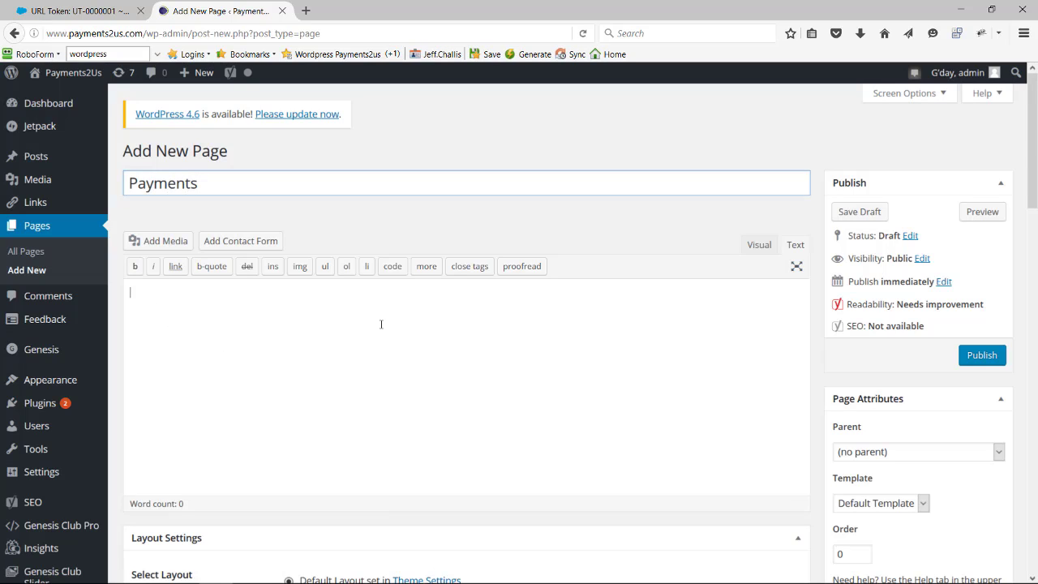
left_click(759, 245)
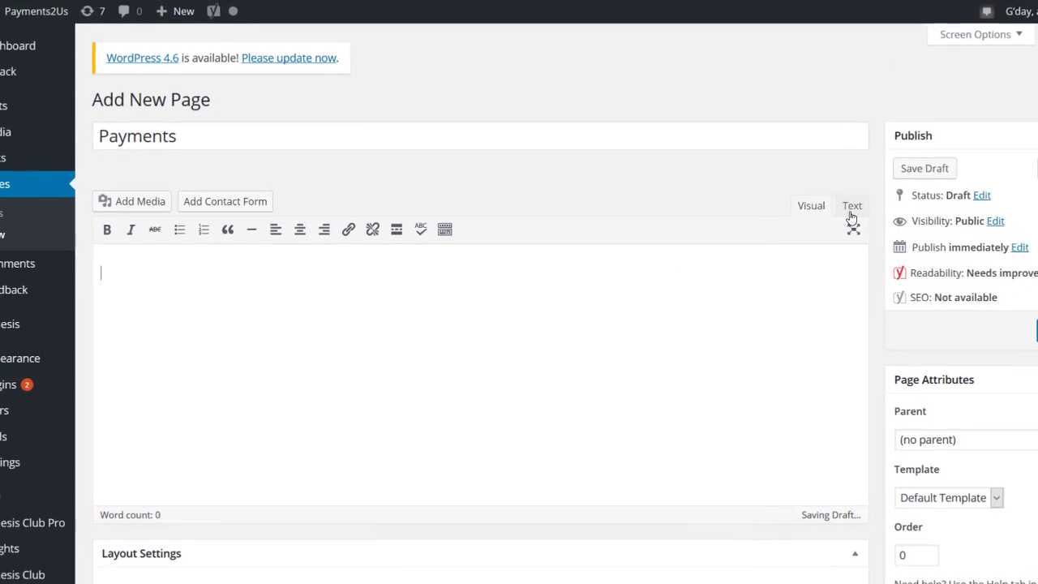
left_click(899, 173)
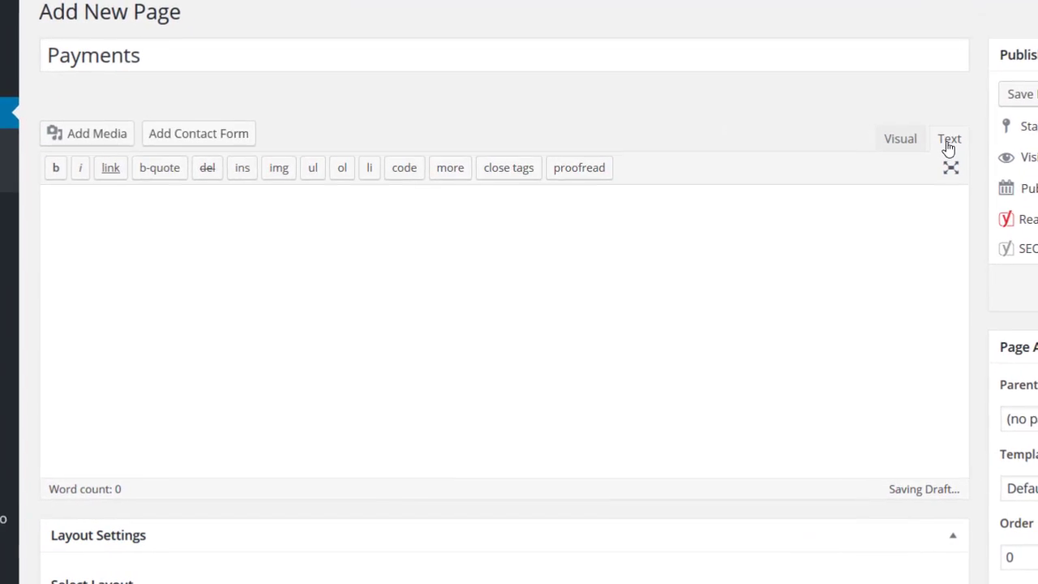
left_click(70, 179)
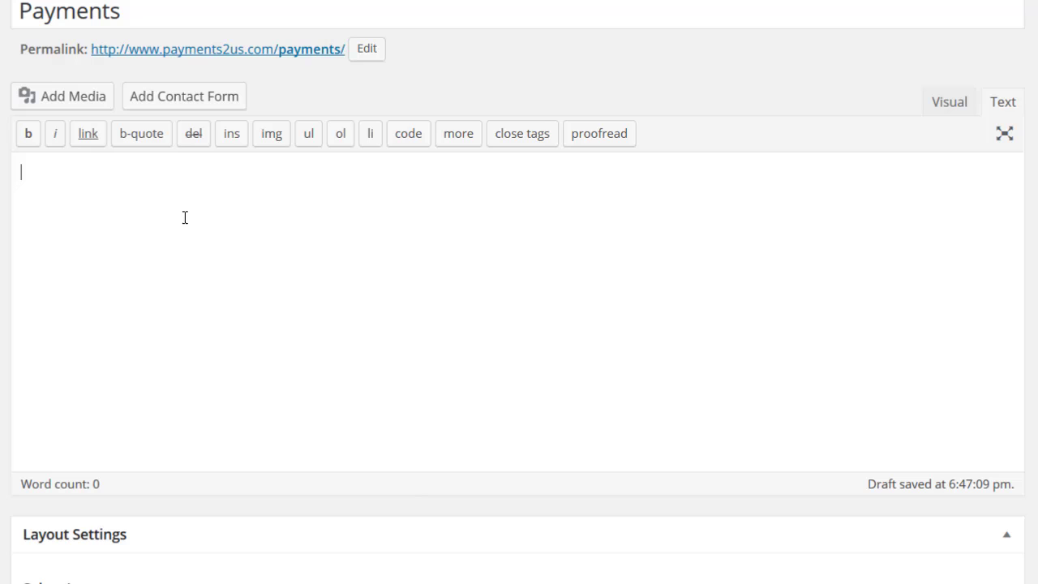
type("<iframe src=")
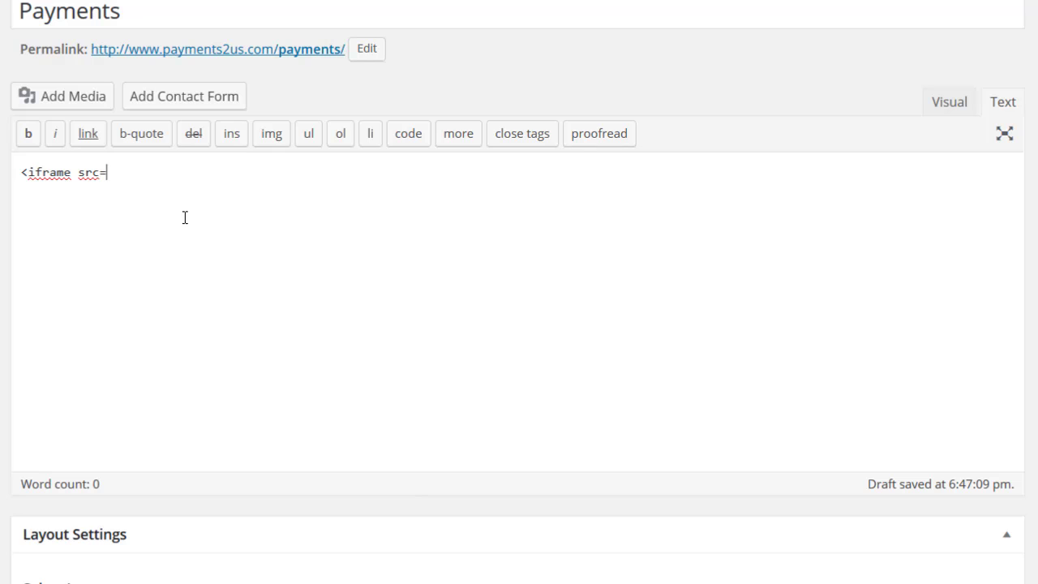
key("ctrl+v")
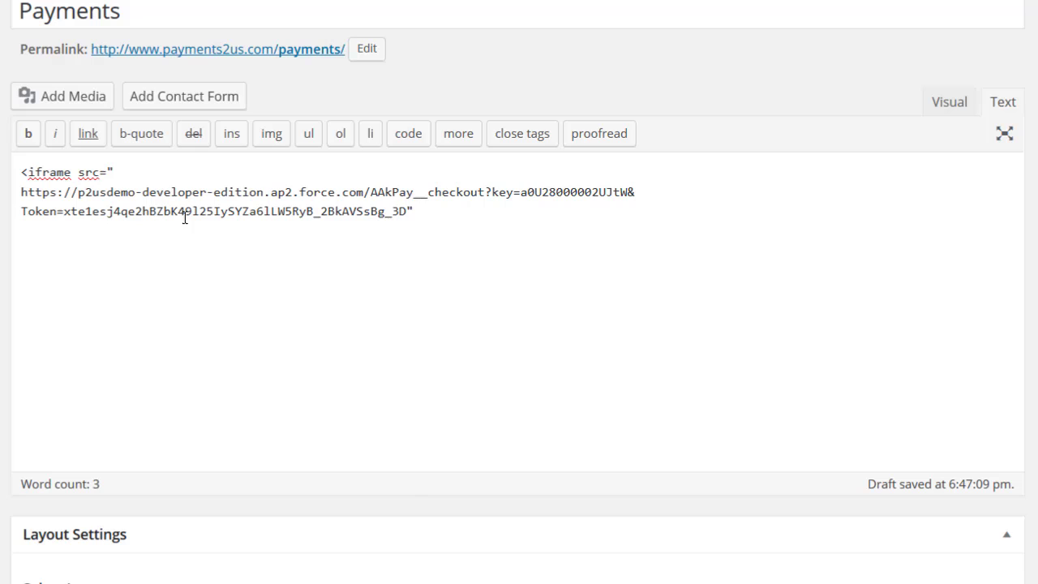
- Complete the iframe tag with height="2500px", width="100%" and frameborder="0", and close it with />
type("height=\"2500px\"")
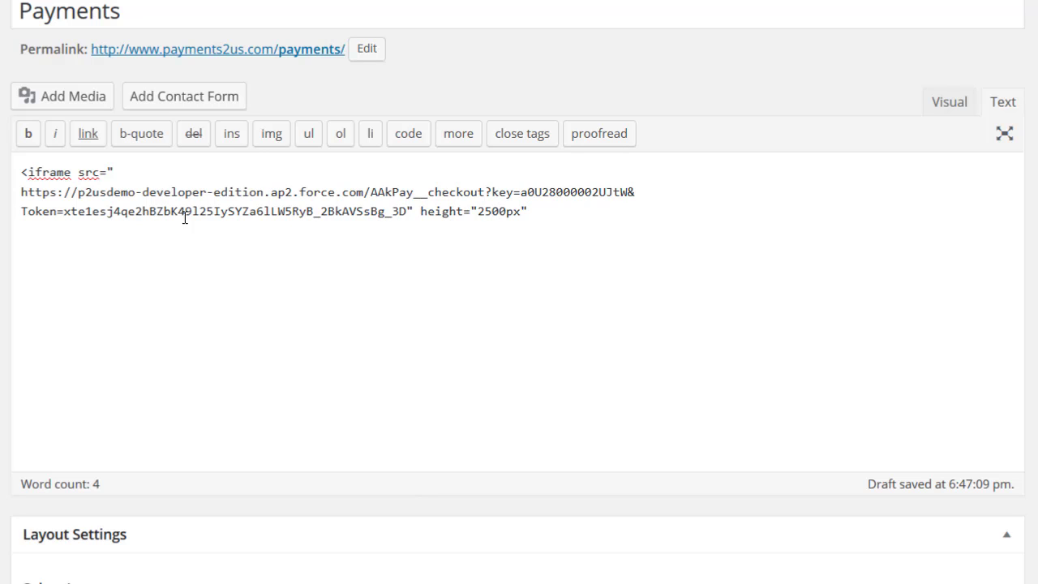
type(" width=\"10--0")
key("BackSpace")
key("BackSpace")
key("BackSpace")
key("BackSpace")
type("0%\"")
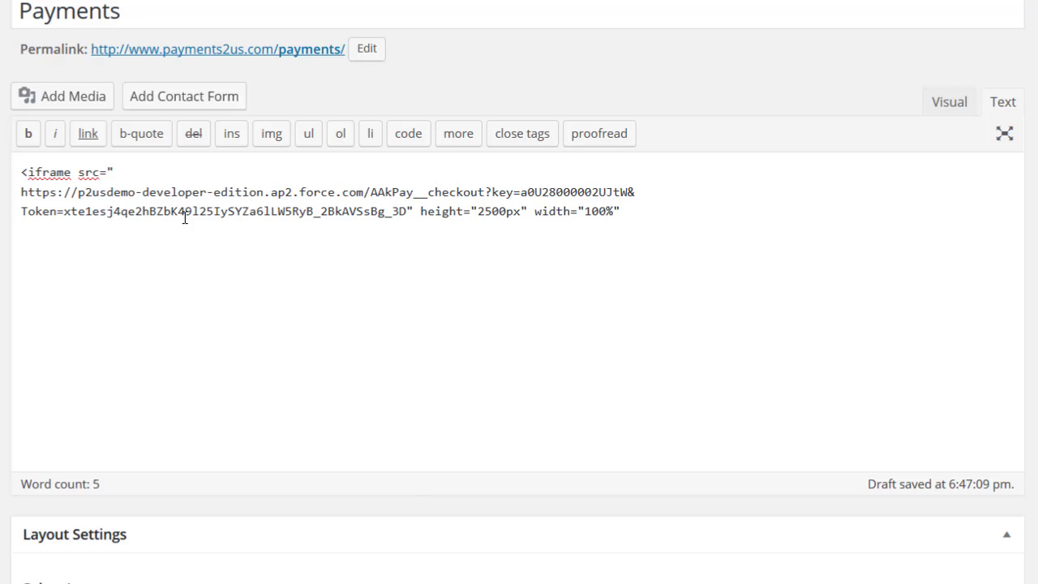
type(" frameborder=\"0")
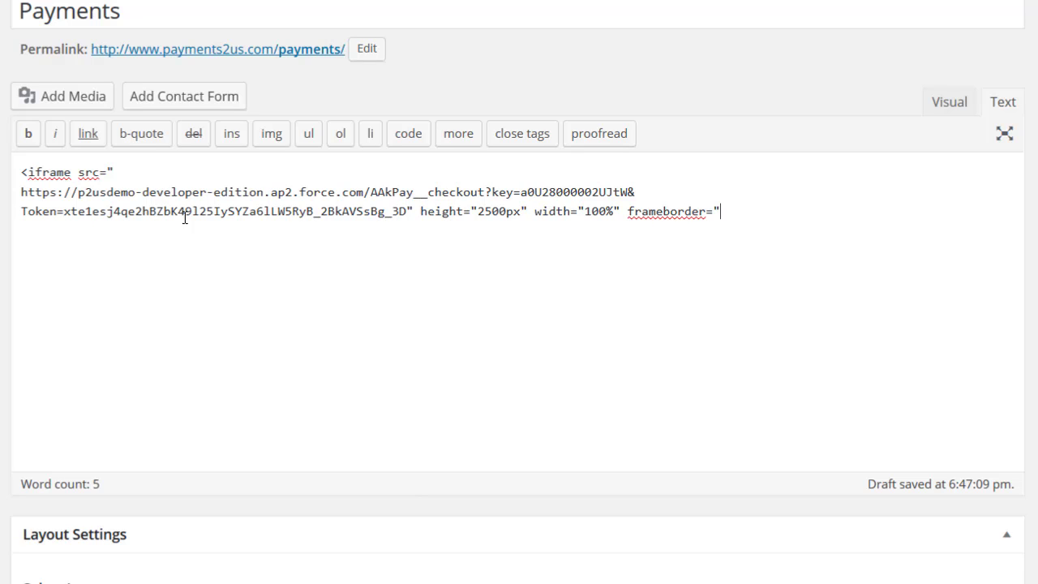
type("\"/>")
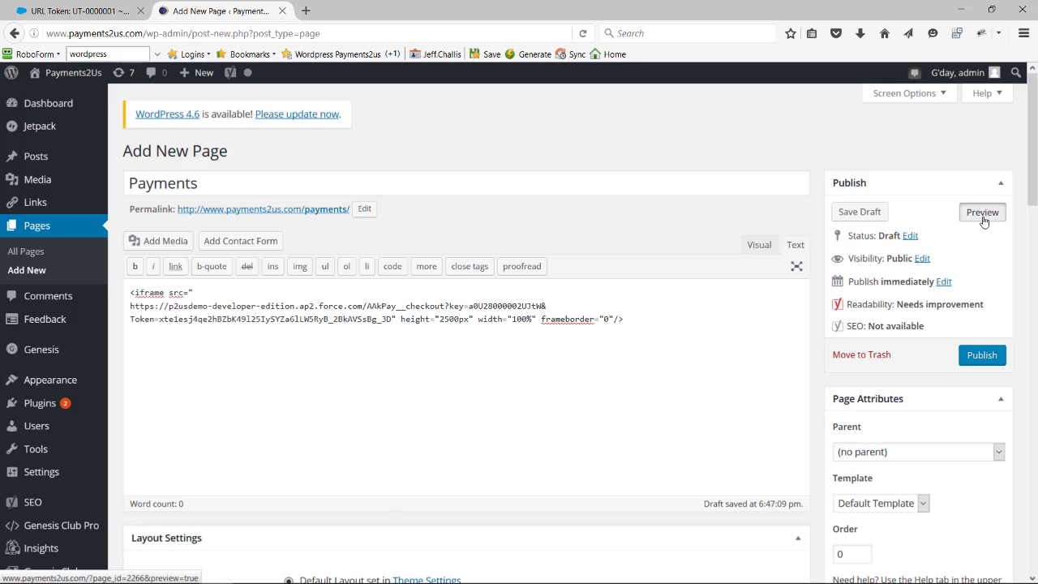
- Preview the Payments page and examine the embedded payment form down to its contact details section
left_click(981, 211)
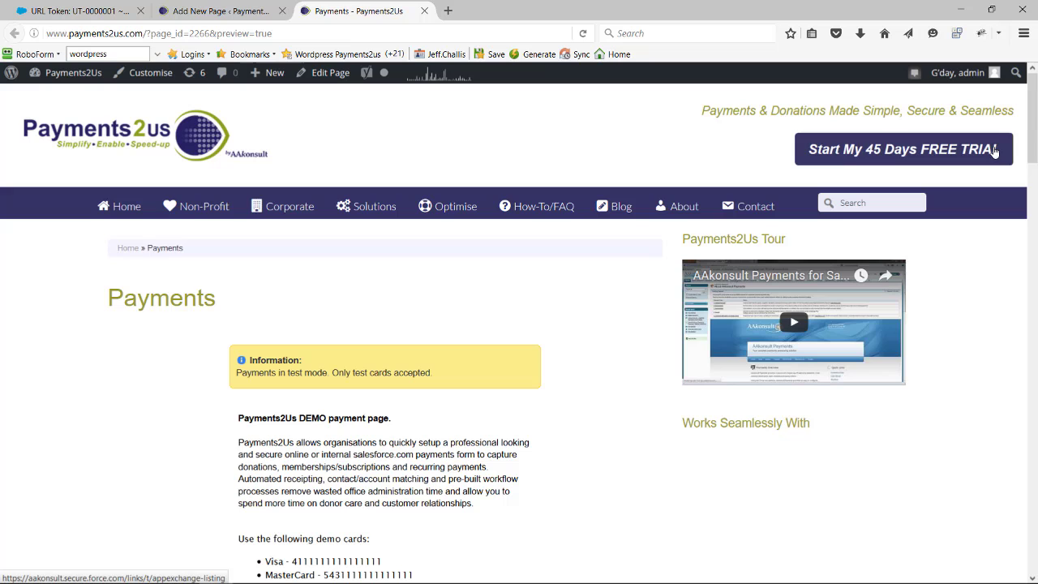
left_click_drag(1032, 123, 1032, 195)
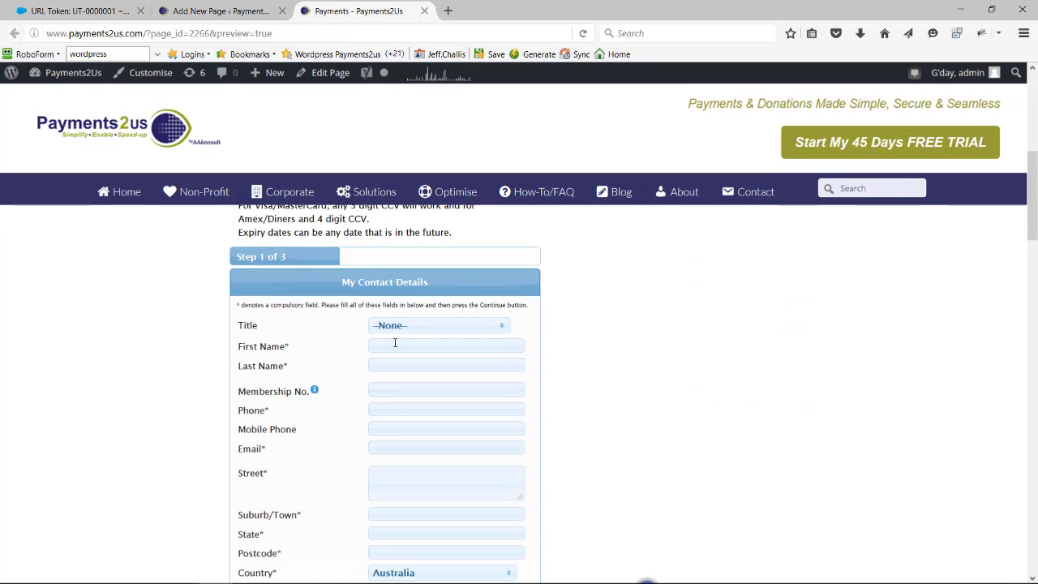